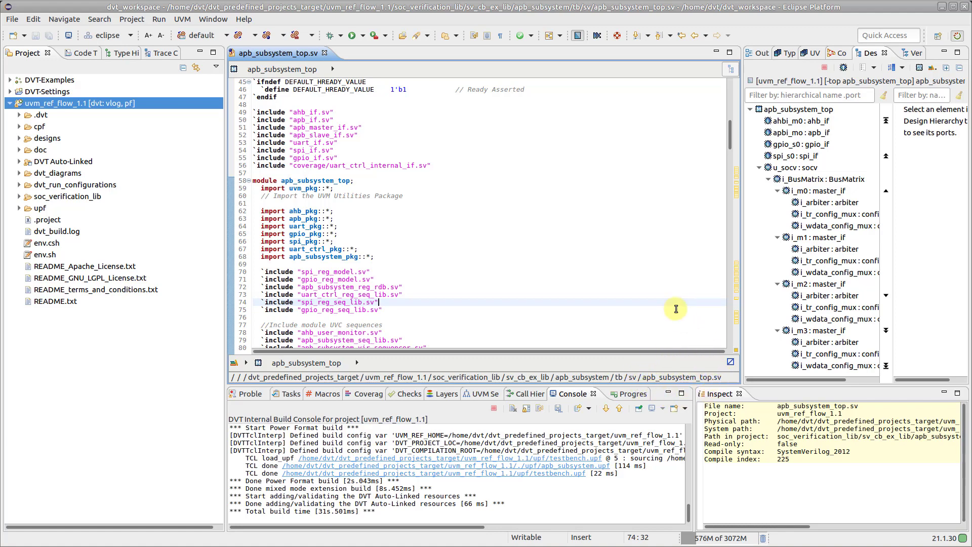
# Walk the breadcrumb up from sv through sv_cb_ex_lib, uvm_ref_flow_1.1 and predefined projects to /home/dvt, then pick dvt_eclipse
pyautogui.click(674, 377)
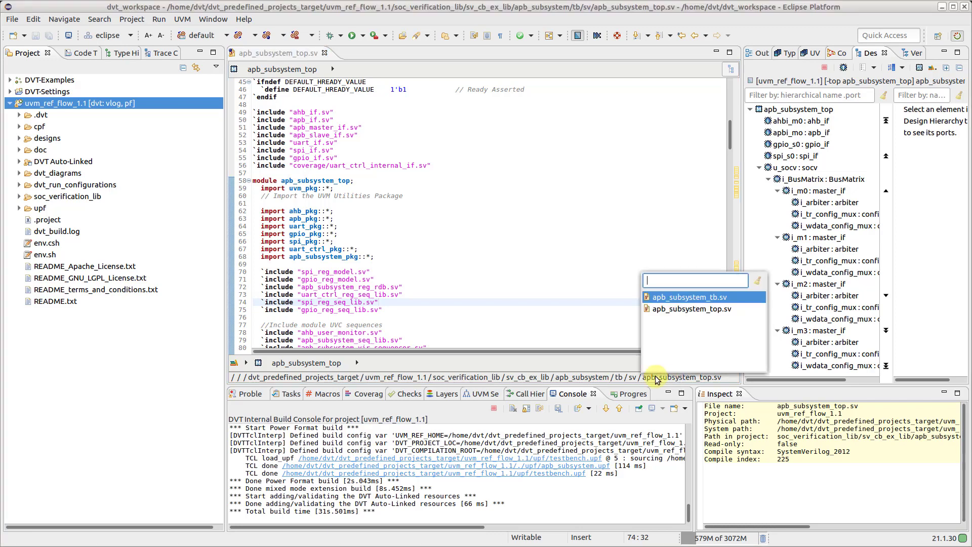
pyautogui.click(589, 377)
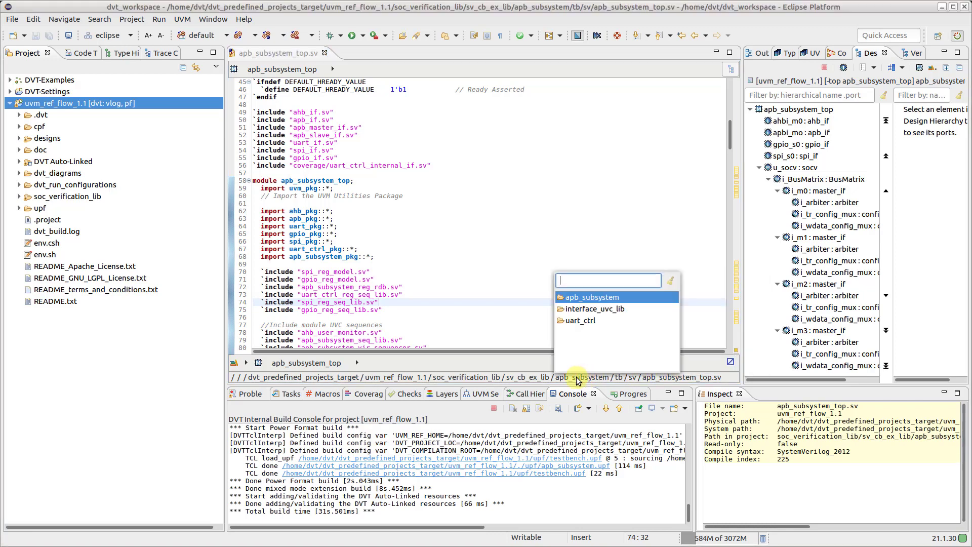
pyautogui.click(482, 378)
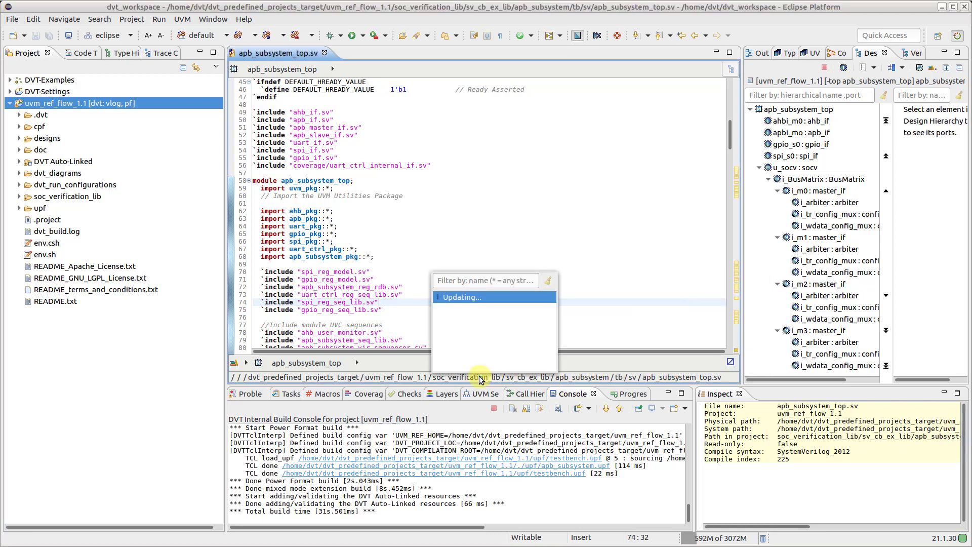
pyautogui.click(406, 378)
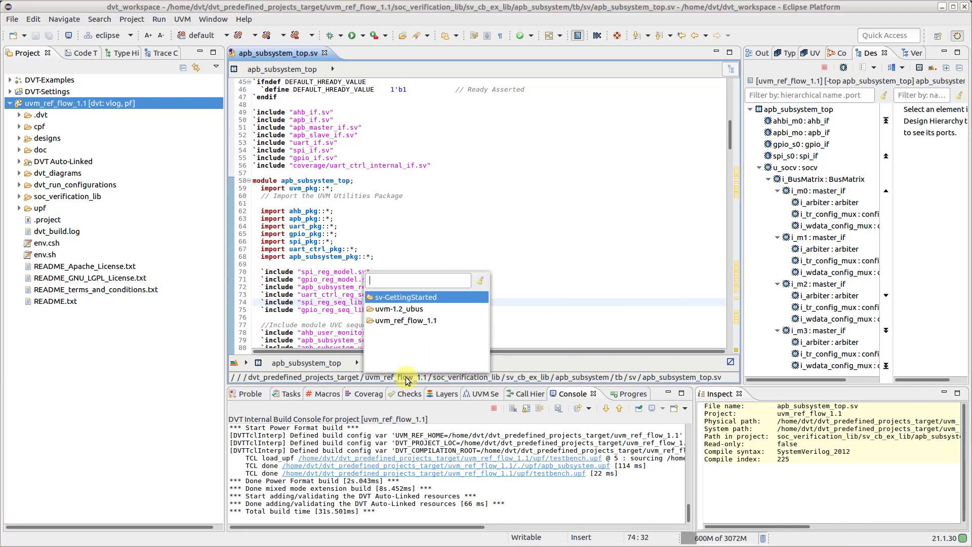
pyautogui.click(310, 378)
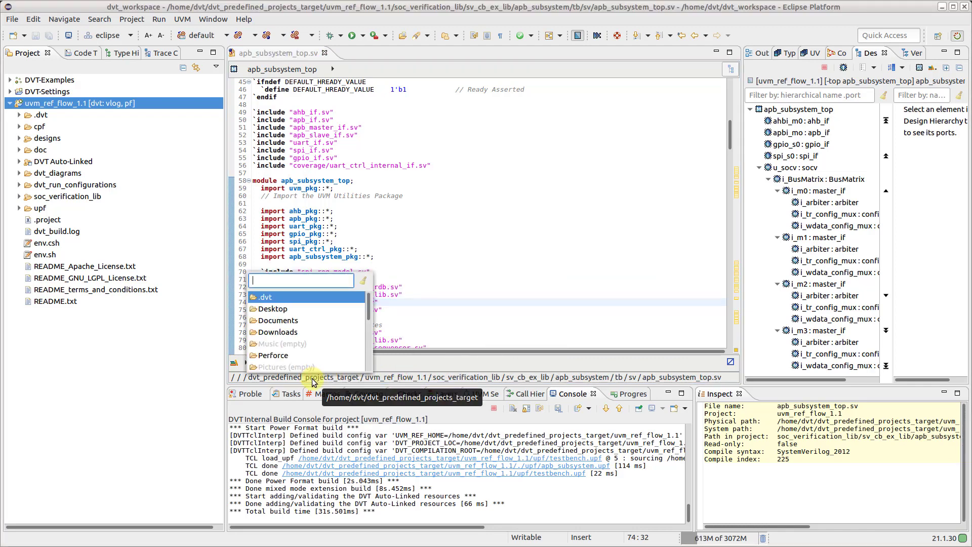
pyautogui.scroll(-1, 320, 335)
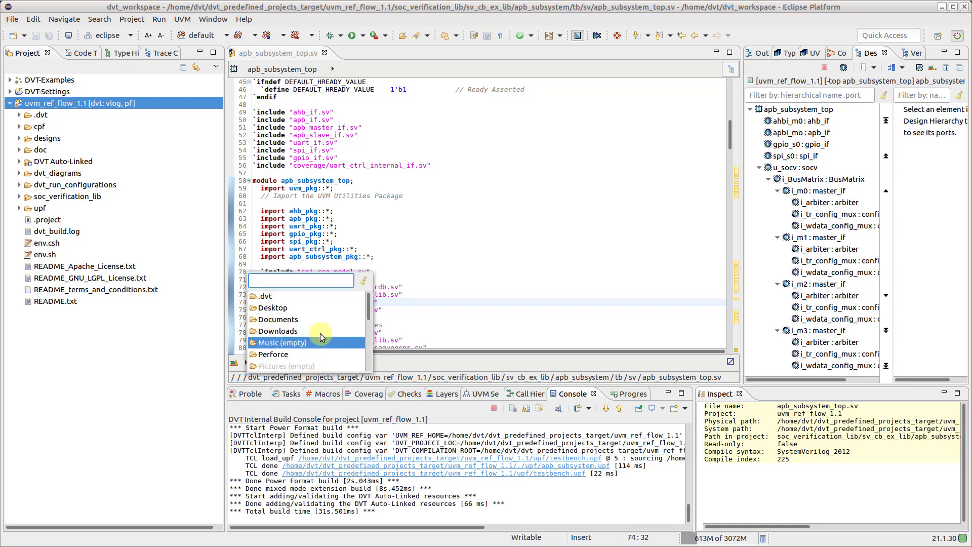
pyautogui.scroll(-3, 319, 323)
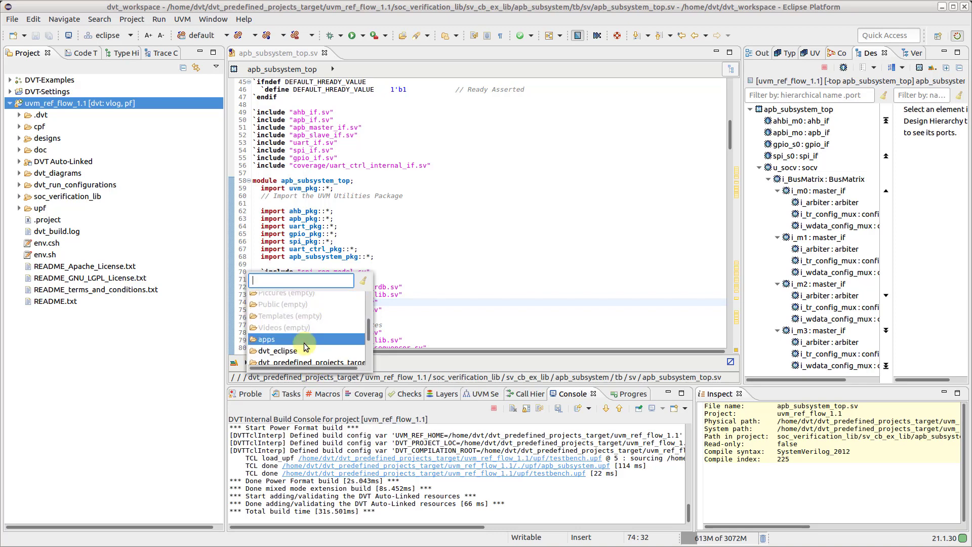
pyautogui.click(297, 351)
# Drill into dvt_eclipse > predefined_projects > libs > uvm-1.1b > src in the breadcrumb dropdowns
pyautogui.click(327, 377)
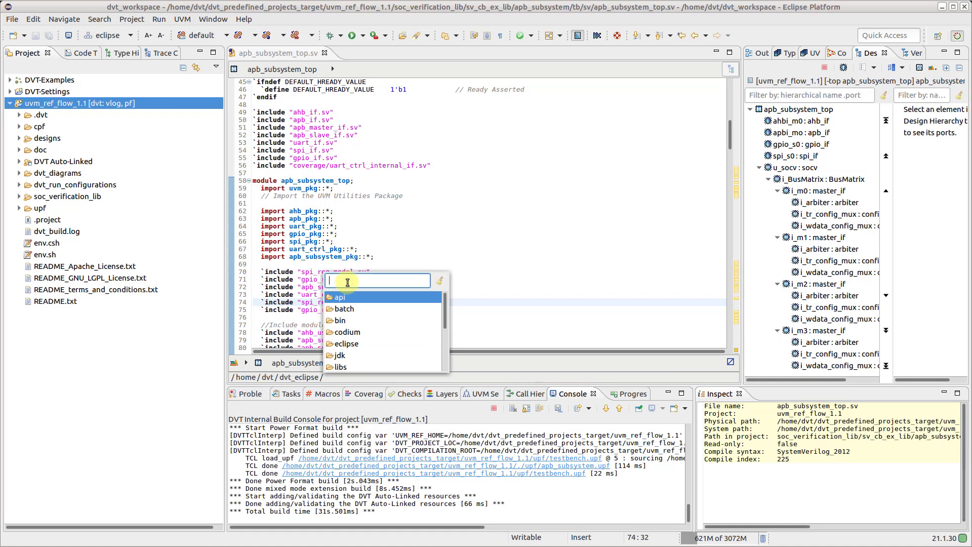
pyautogui.write('predefined')
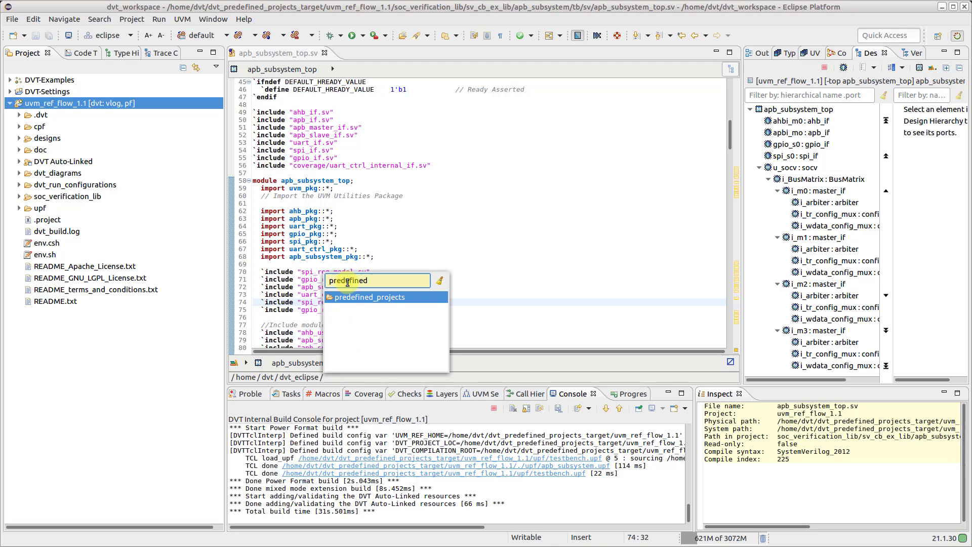
pyautogui.click(369, 296)
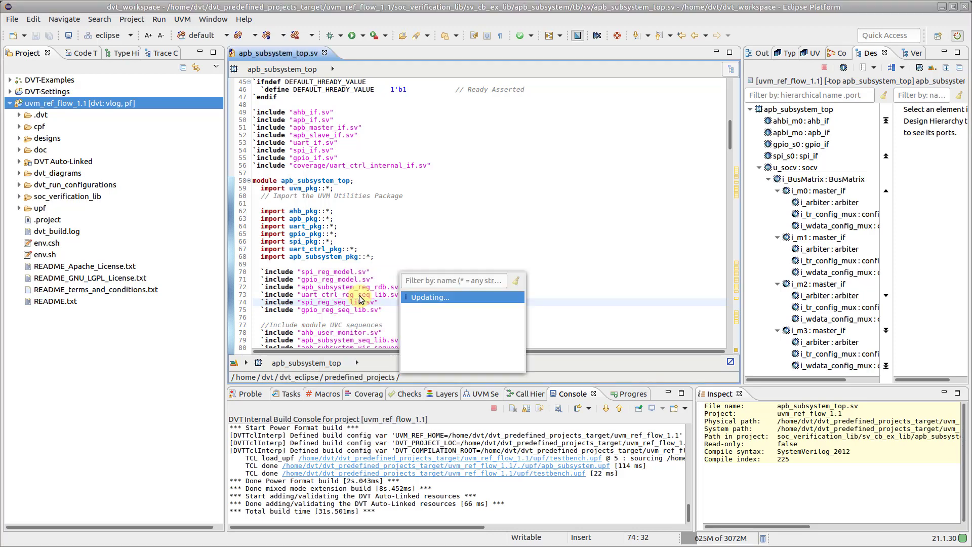
pyautogui.write('libs')
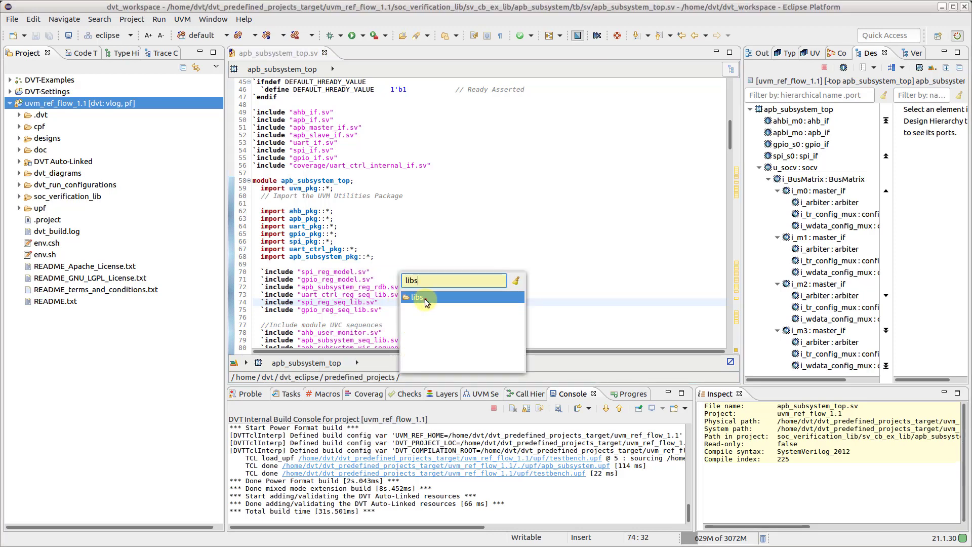
pyautogui.click(425, 298)
pyautogui.write('uvm')
pyautogui.click(449, 331)
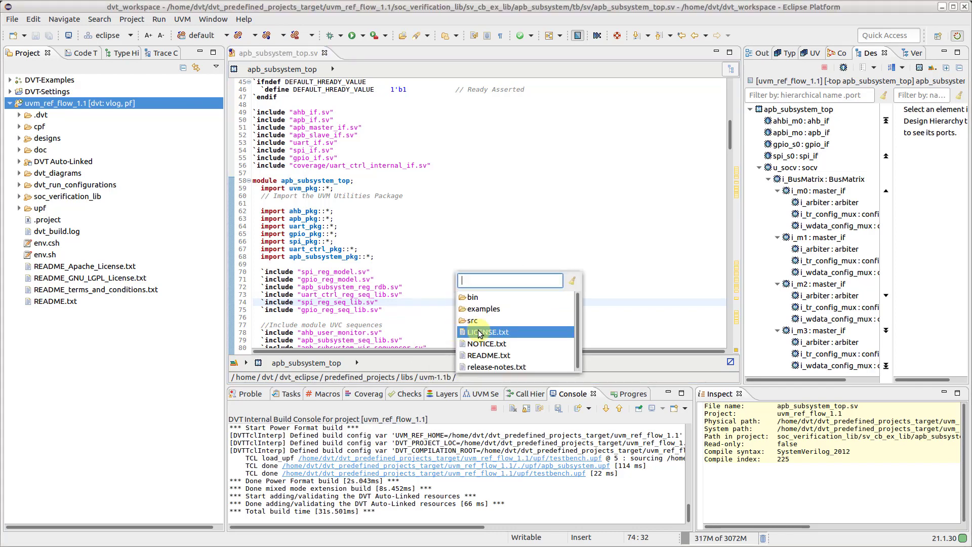
pyautogui.click(488, 326)
pyautogui.scroll(-3, 509, 340)
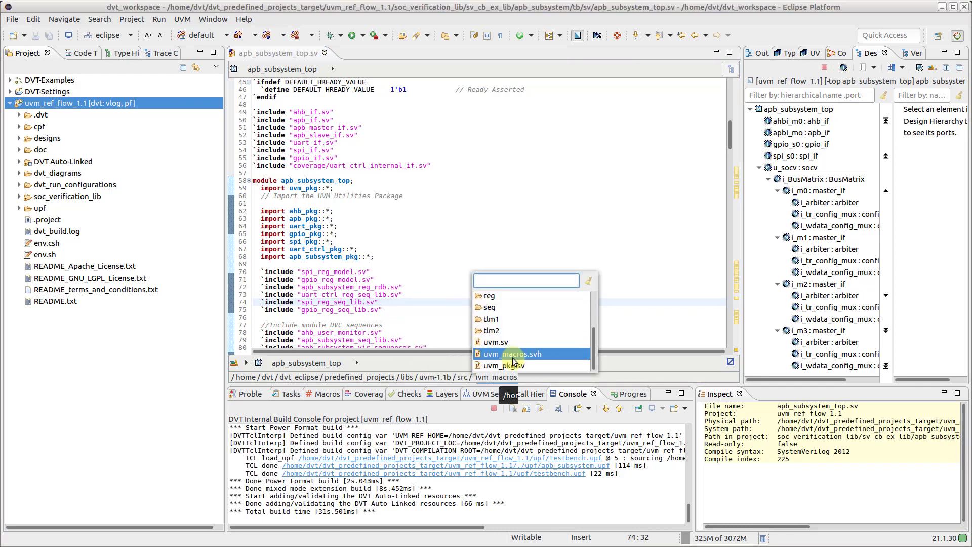
# Open uvm_macros.svh and paste its full path as a // comment on line 25
pyautogui.doubleClick(515, 354)
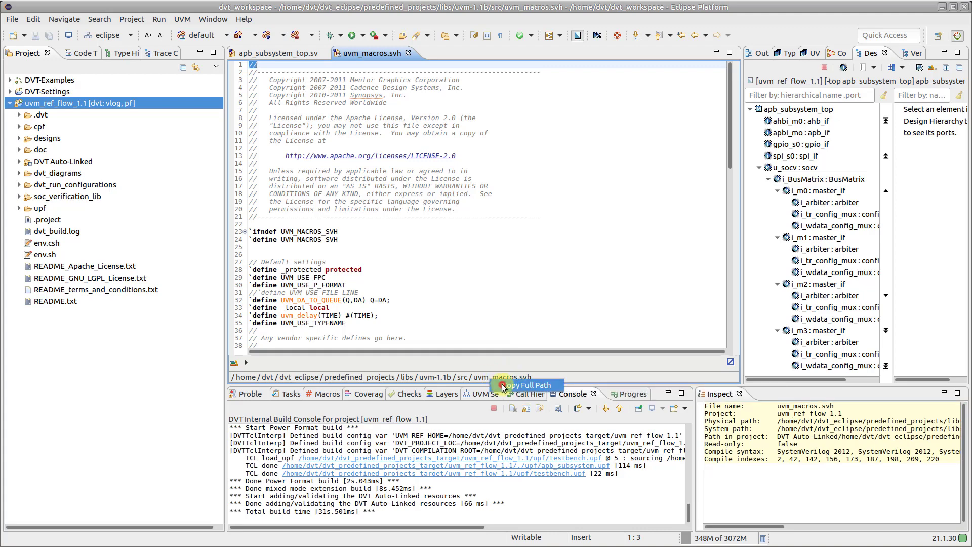
pyautogui.click(288, 248)
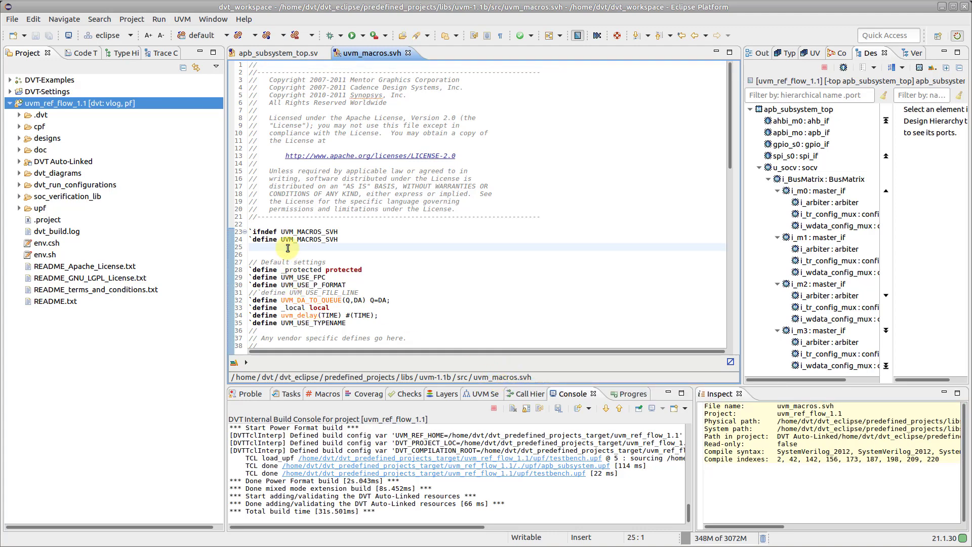
pyautogui.write('//')
pyautogui.write('/home/dvt/dvt_eclipse/predefined_projects/libs/uvm-1.1b/src/uvm_macros.svh')
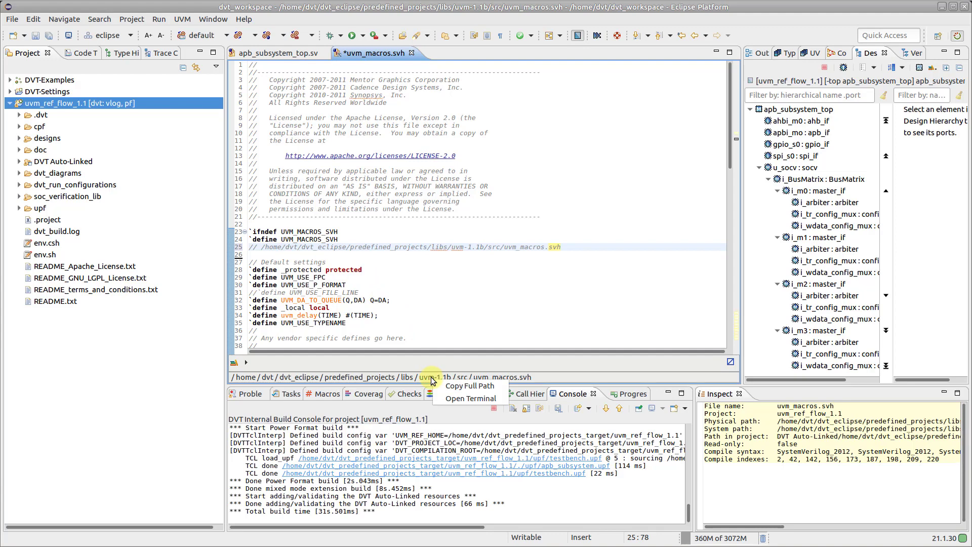
# Run pwd in a new terminal at /home/dvt/dvt_eclipse/predefined_projects/libs/uvm-1.1b
pyautogui.hotkey('ctrl', 'alt', 't')
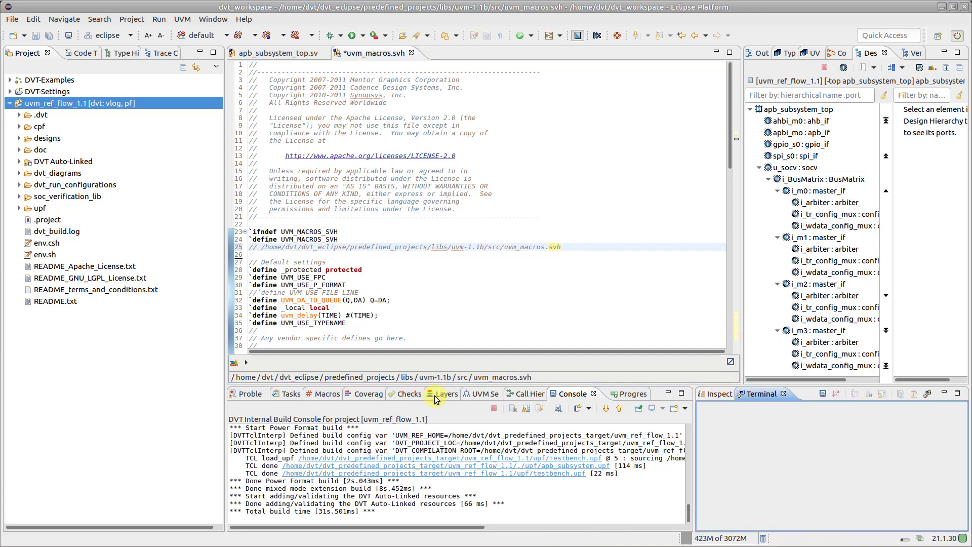
pyautogui.write('pwd')
pyautogui.press('Return')
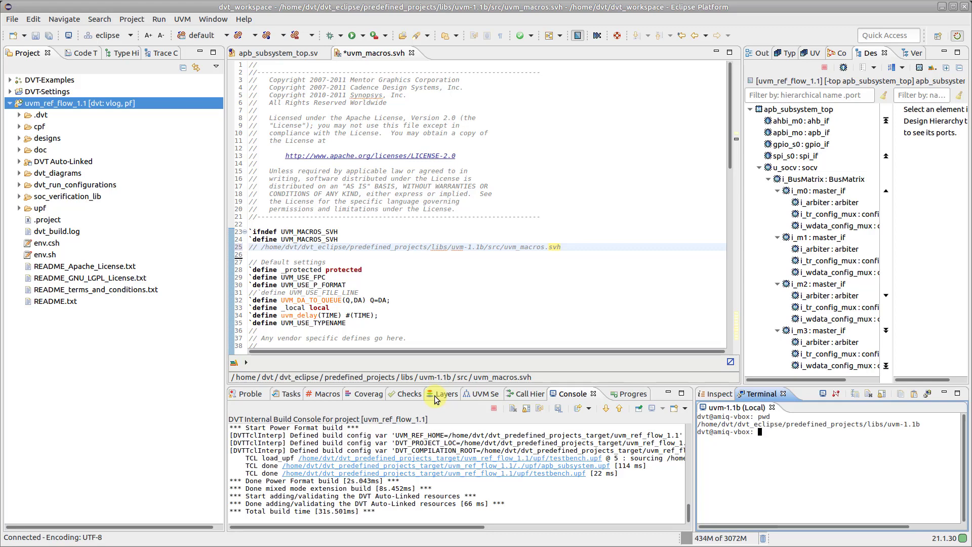
# Run pwd in a new terminal at /home/dvt/dvt_eclipse/eclipse, then switch breadcrumb navigation off
pyautogui.click(357, 378)
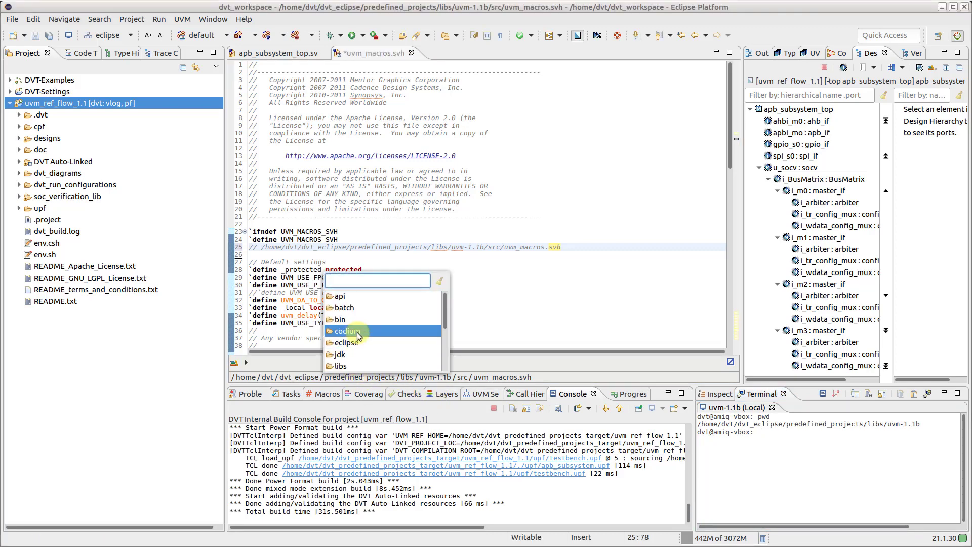
pyautogui.rightClick(357, 342)
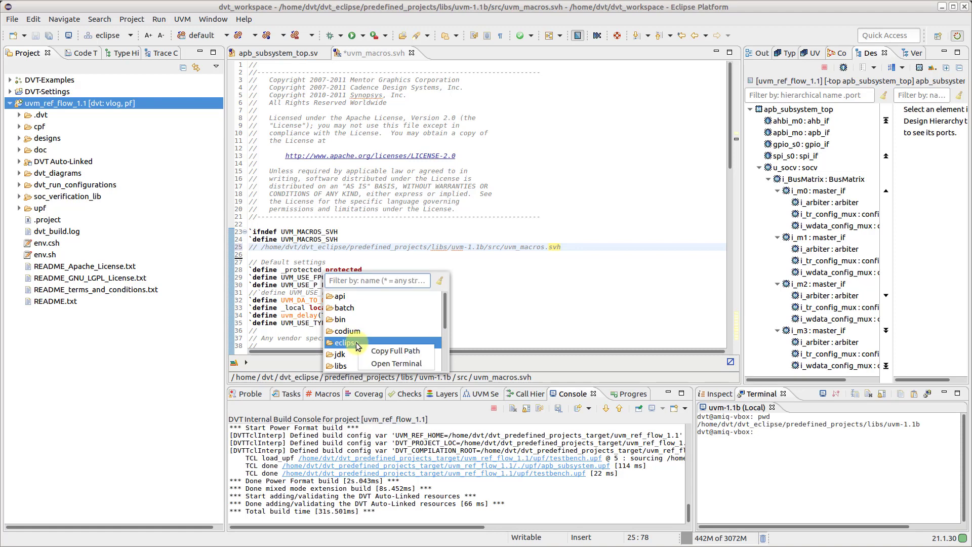
pyautogui.click(384, 363)
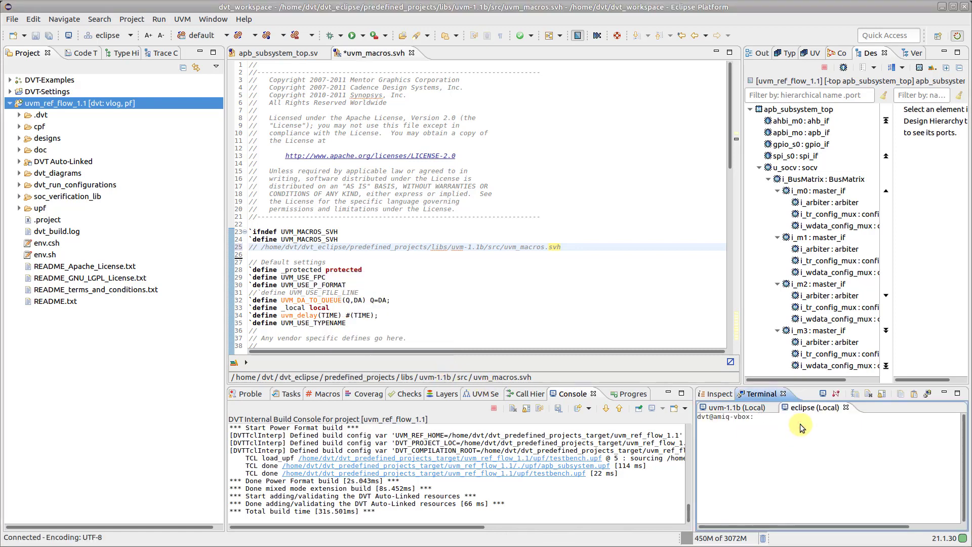
pyautogui.write('pwd')
pyautogui.press('Return')
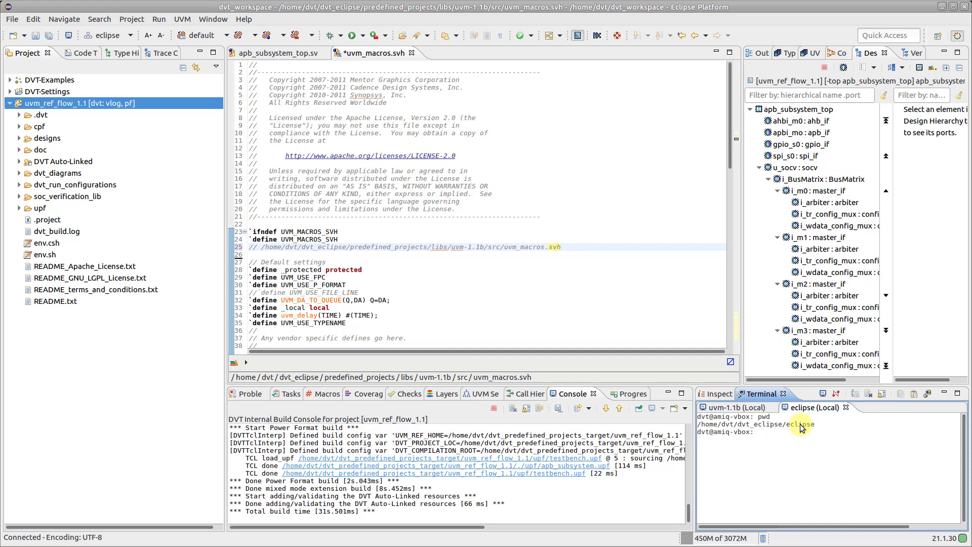
pyautogui.click(600, 36)
pyautogui.click(609, 81)
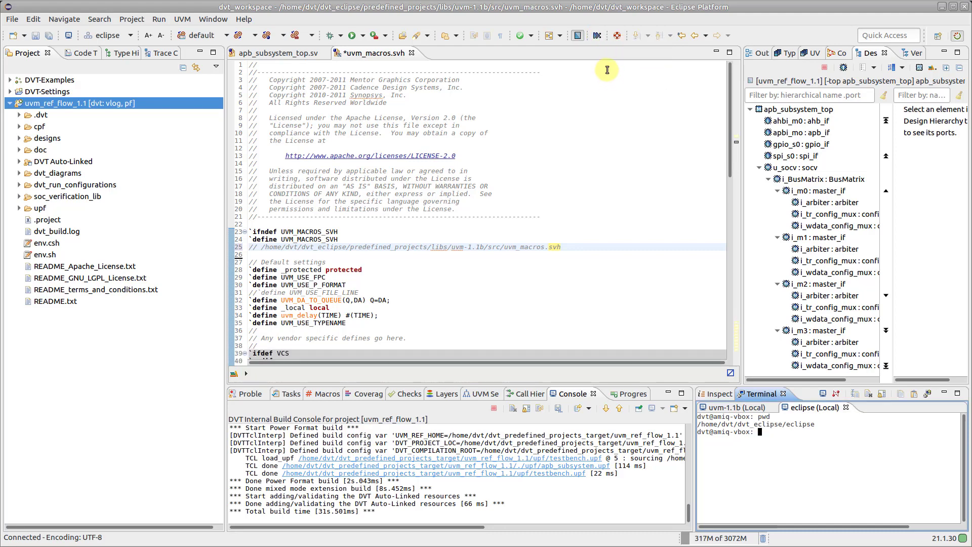